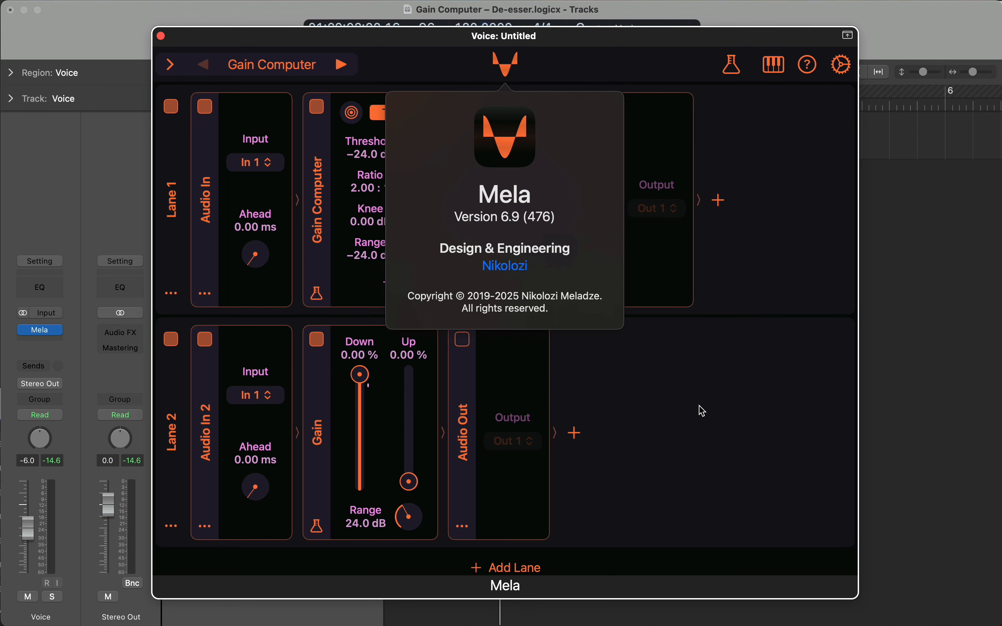
# Play the Voice track from near its start to hear the recording with the Mela plug-in bypassed.
pyautogui.click(704, 411)
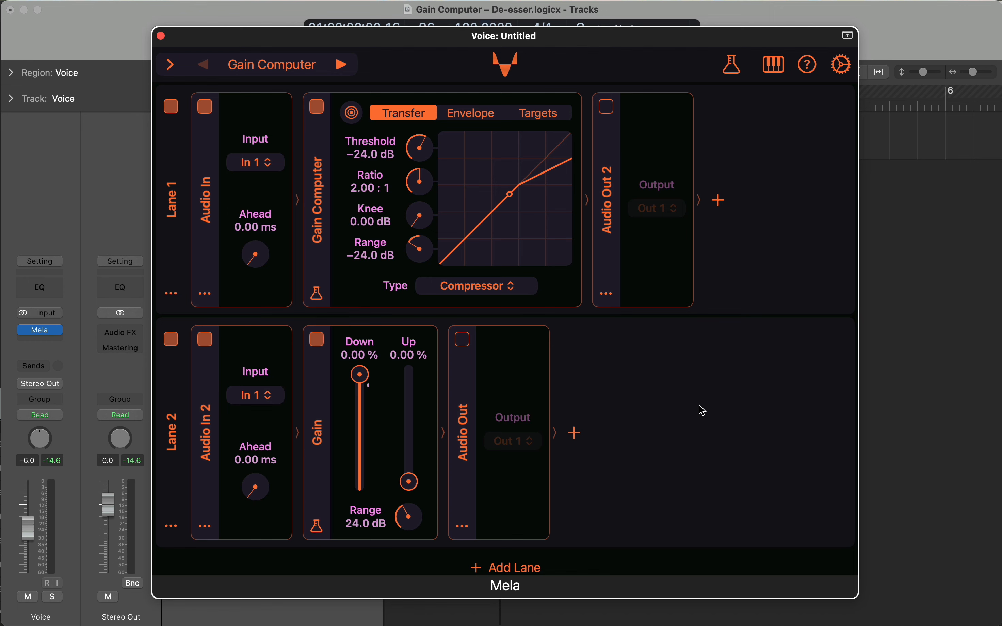
pyautogui.moveTo(613, 36); pyautogui.dragTo(594, 268)
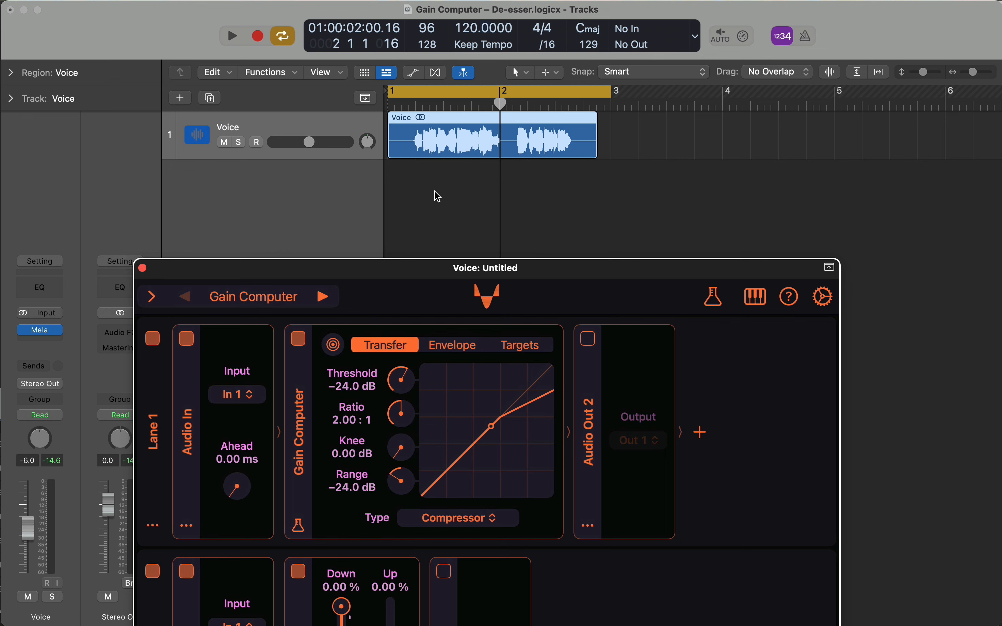
pyautogui.click(405, 106)
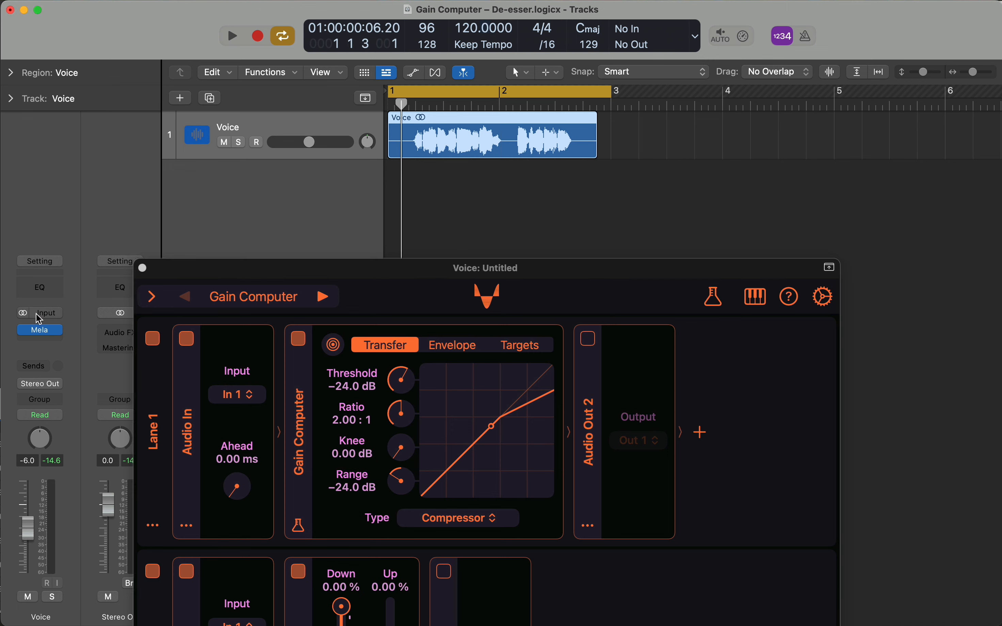
pyautogui.press('space')
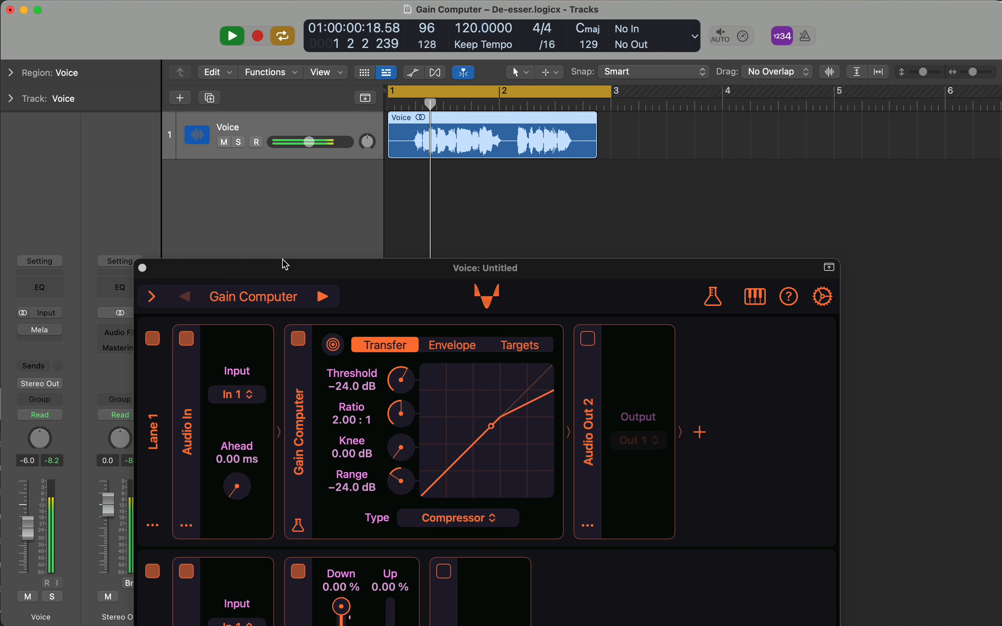
pyautogui.moveTo(22, 332)
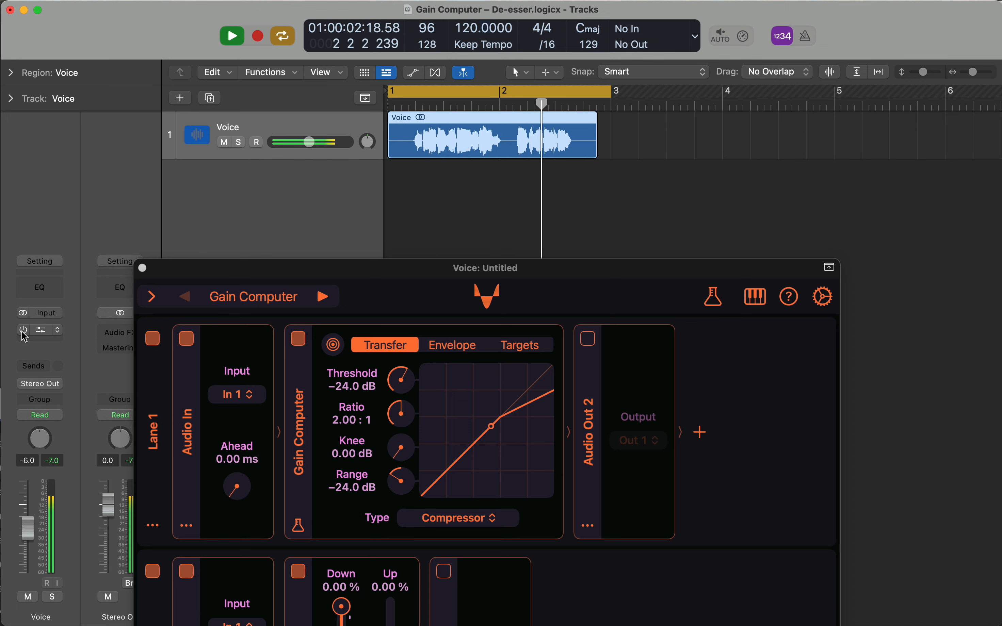
pyautogui.press('space')
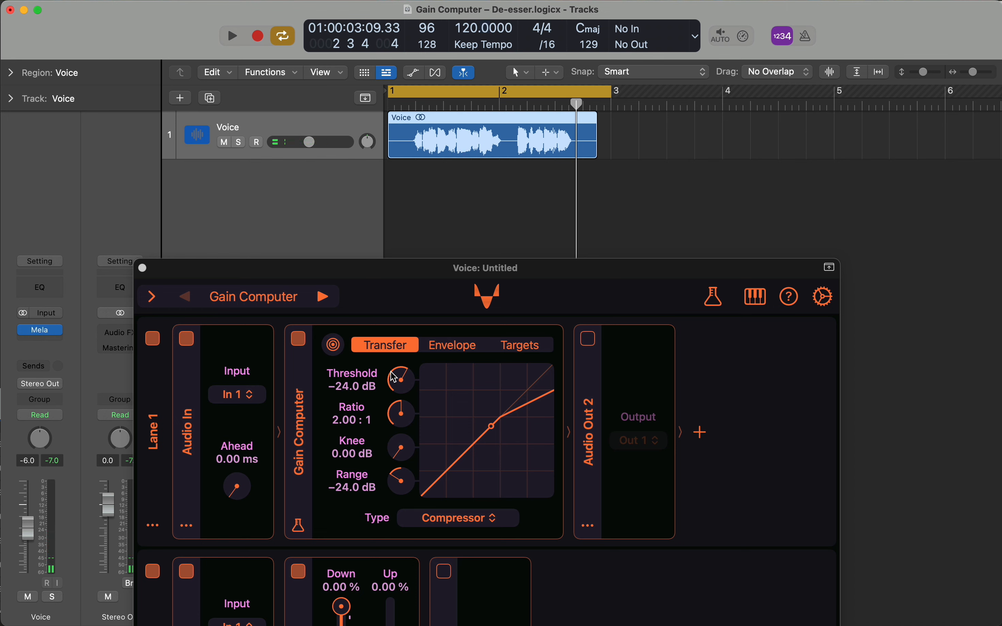
# Loop the voice with Mela active and audition Lane 2 by switching its Audio Out on and off.
pyautogui.press('space')
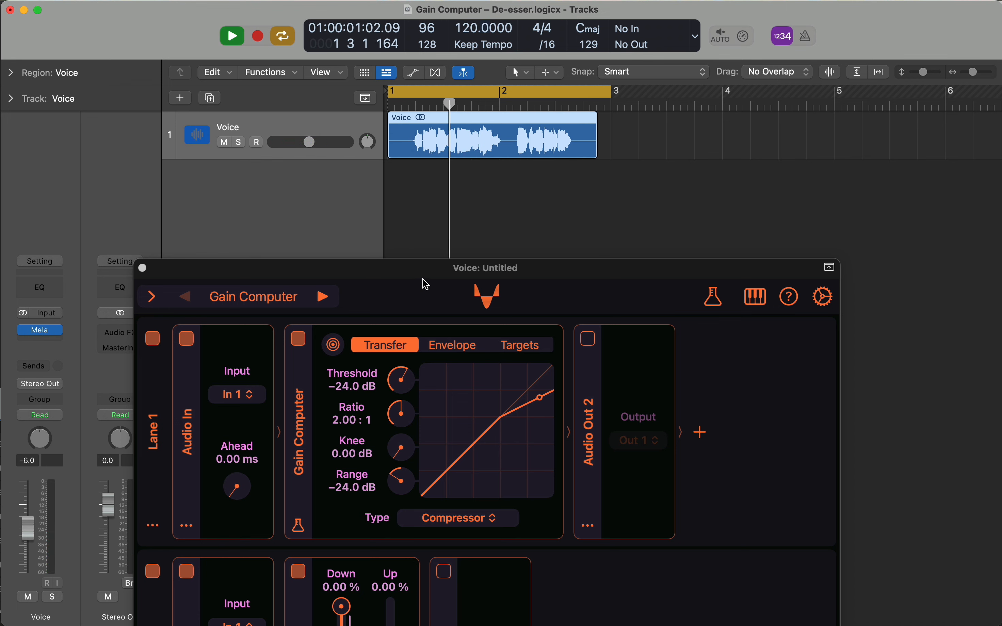
pyautogui.moveTo(466, 270); pyautogui.dragTo(480, 44)
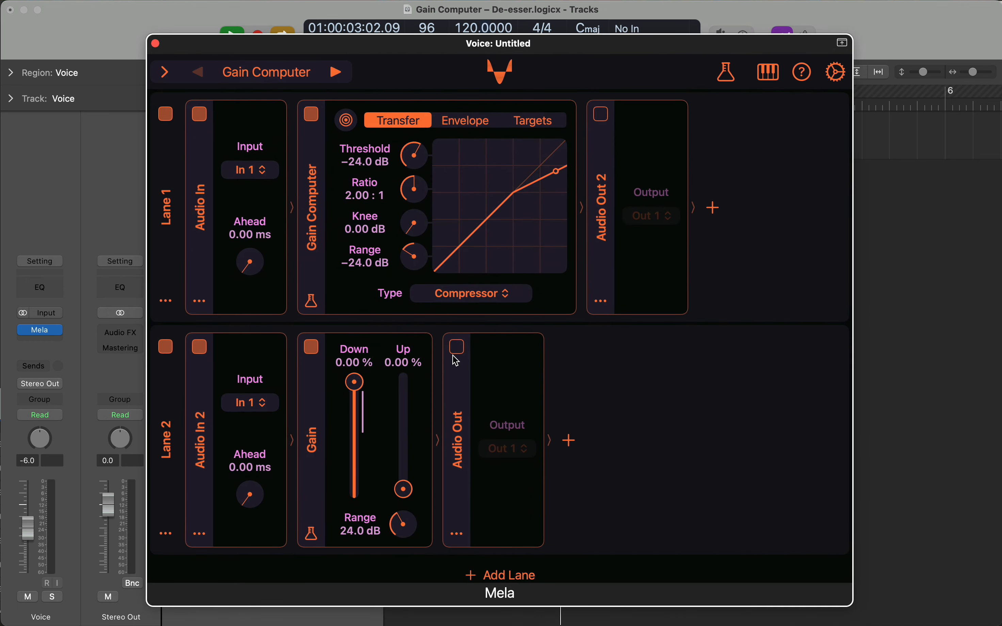
pyautogui.click(459, 349)
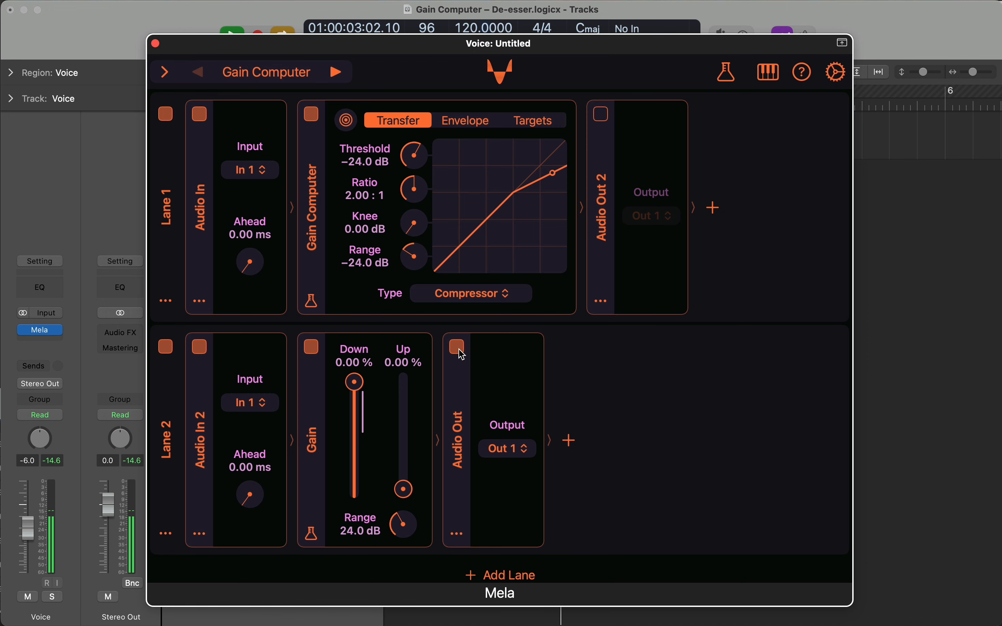
pyautogui.click(458, 349)
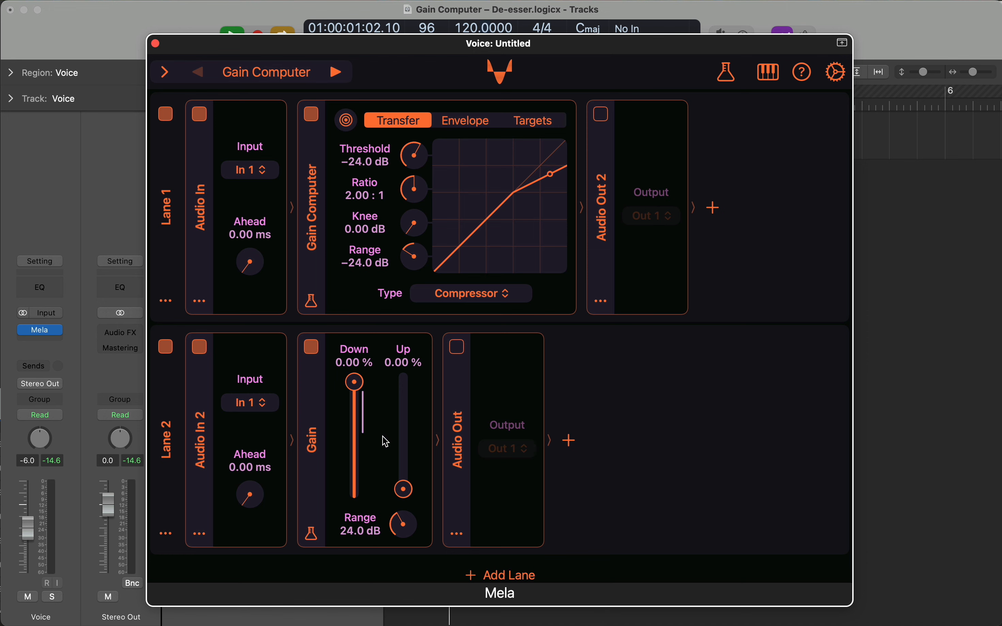
# Insert an EQ Band before the Gain Computer in Lane 1 and set it to Band Pass with a Q of 3.73.
pyautogui.click(311, 302)
pyautogui.moveTo(331, 356)
pyautogui.moveTo(404, 357)
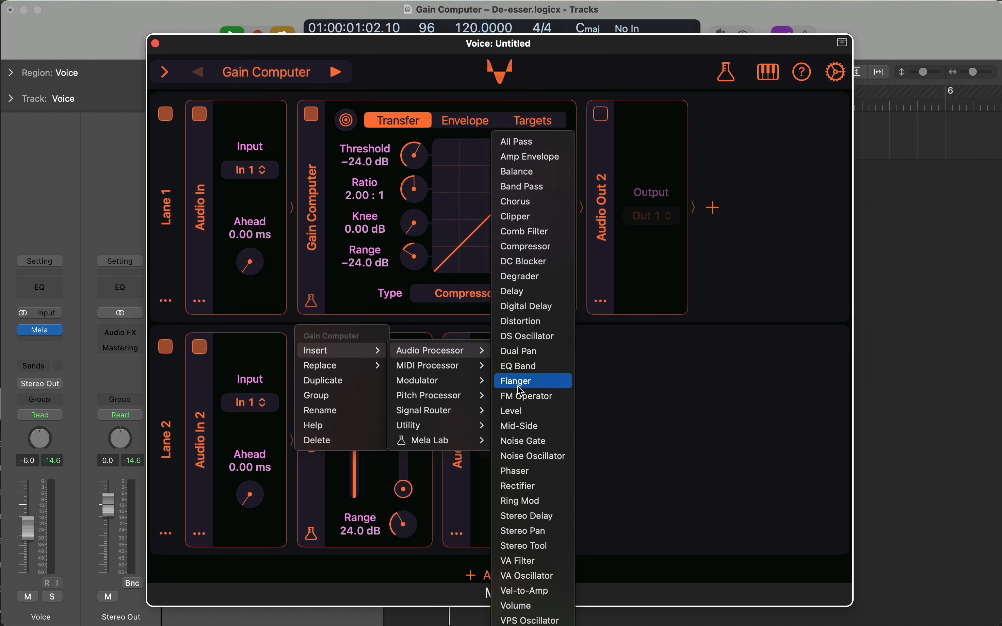
pyautogui.click(522, 367)
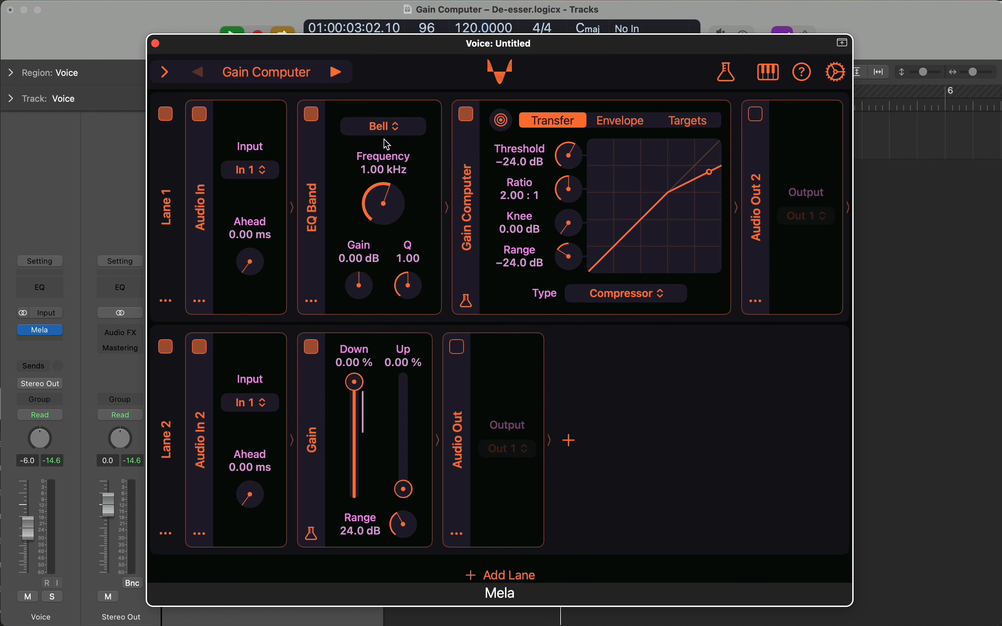
pyautogui.click(384, 126)
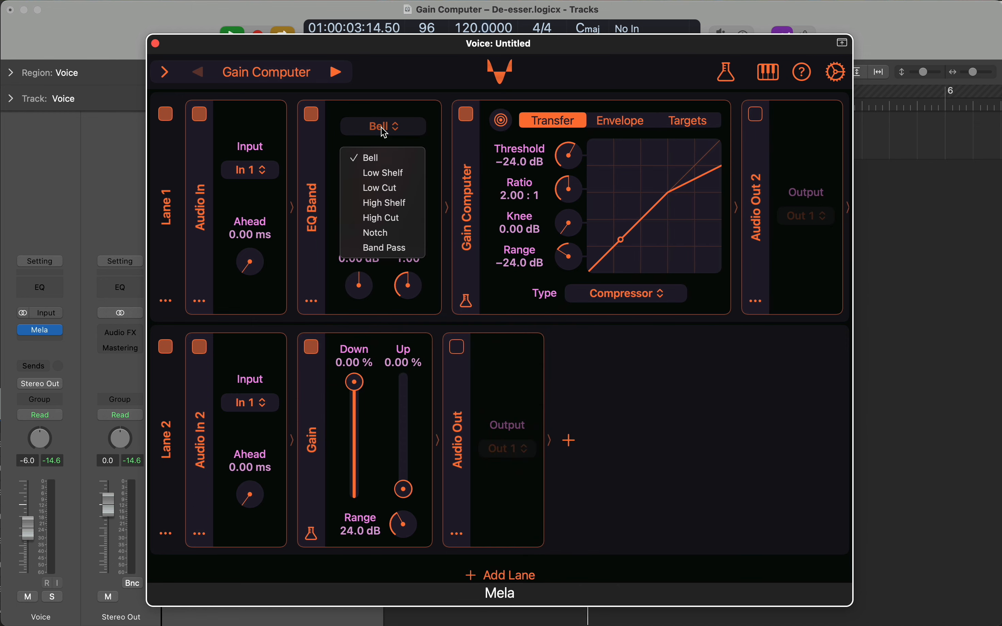
pyautogui.click(400, 248)
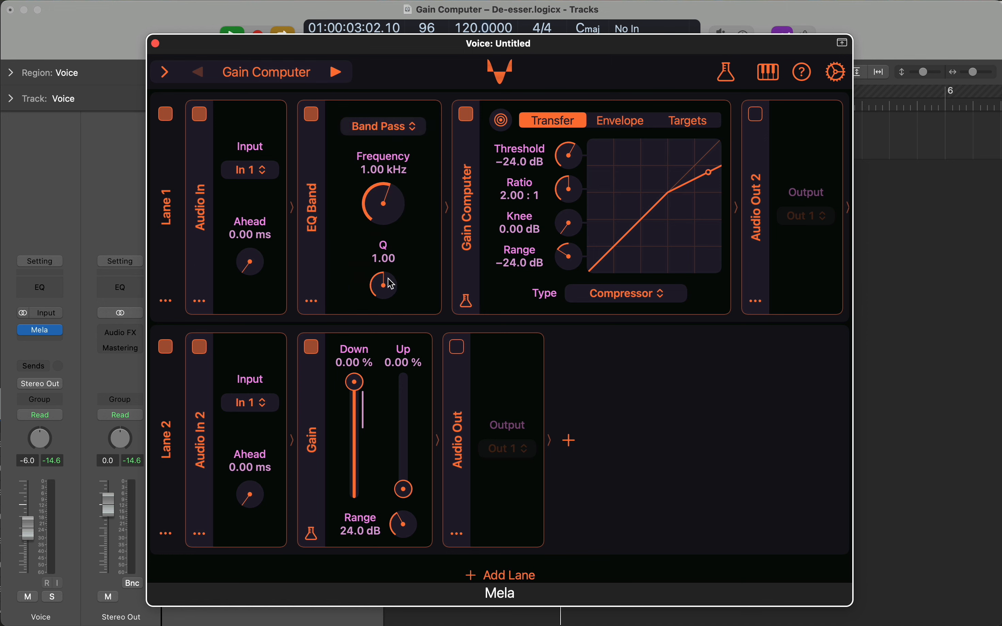
pyautogui.moveTo(393, 278); pyautogui.dragTo(392, 259)
# Tune the band-pass frequency to 5.57 kHz while monitoring Lane 1 through Audio Out 2, and switch that output off.
pyautogui.hscroll(5, 538, 257)
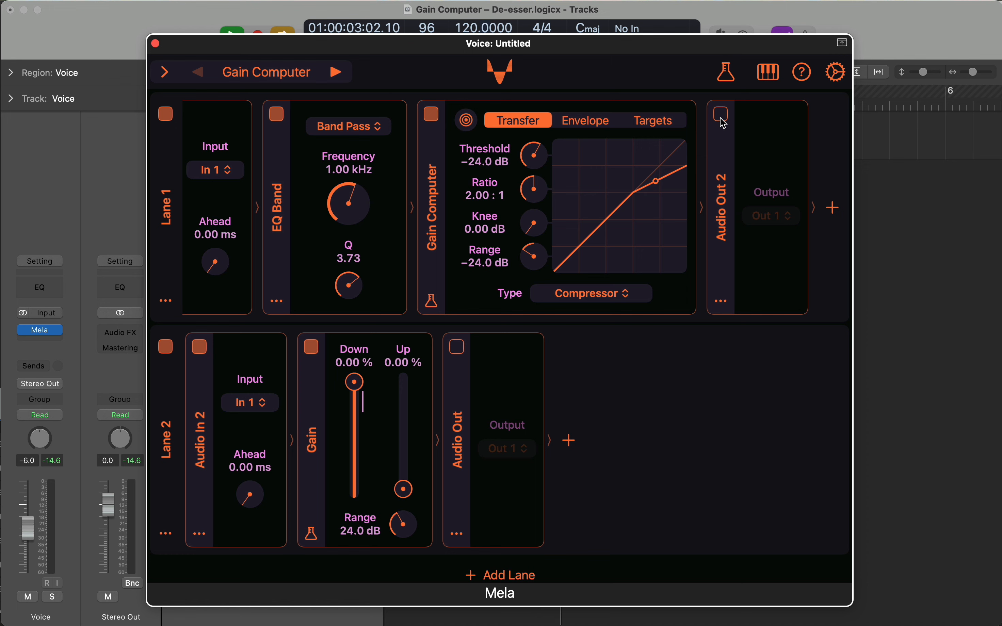
pyautogui.click(721, 115)
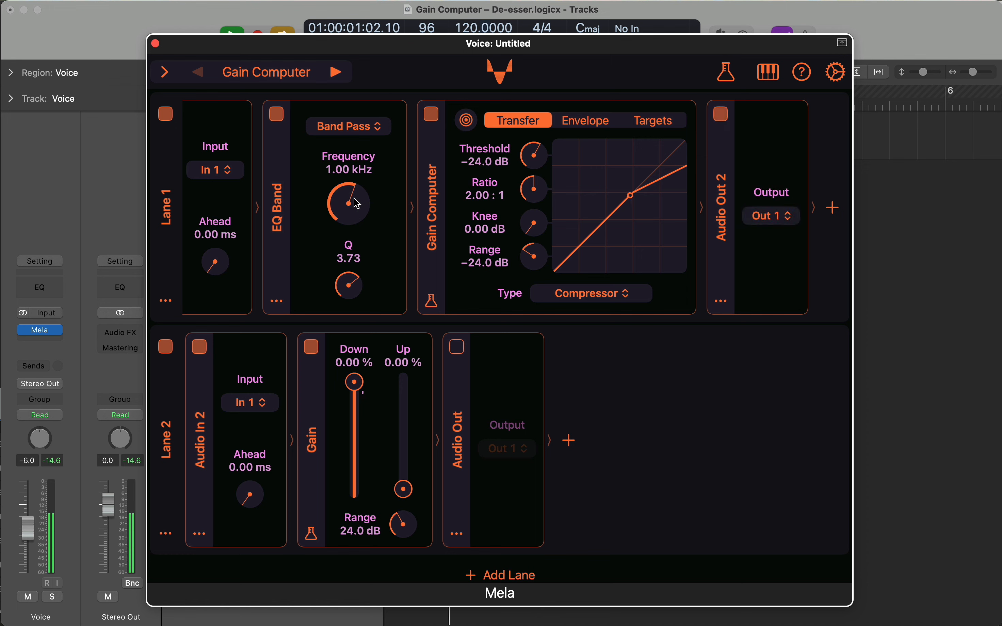
pyautogui.moveTo(357, 204); pyautogui.dragTo(357, 190)
pyautogui.click(721, 115)
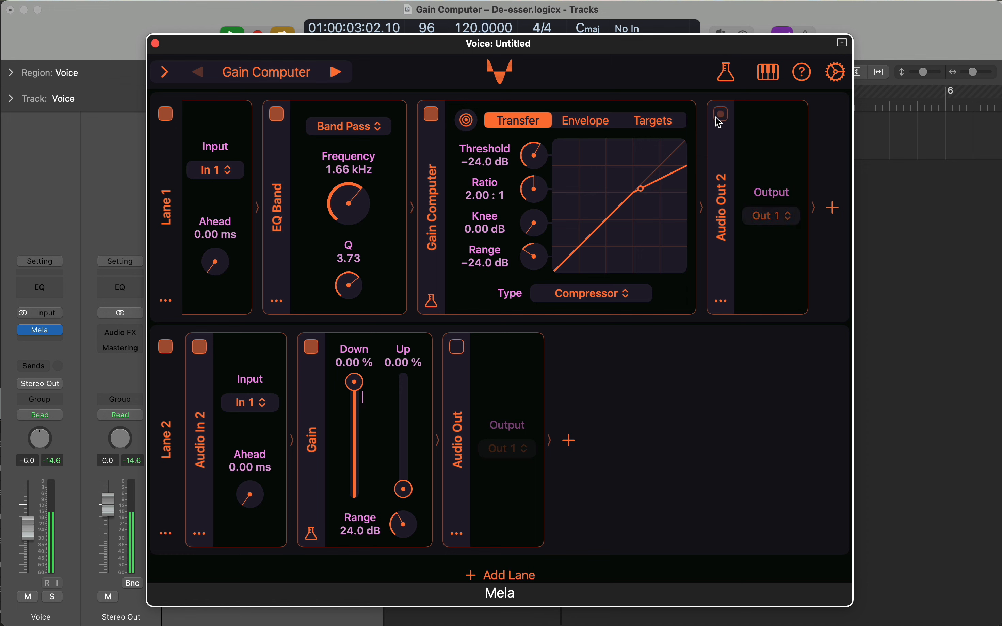
pyautogui.click(721, 115)
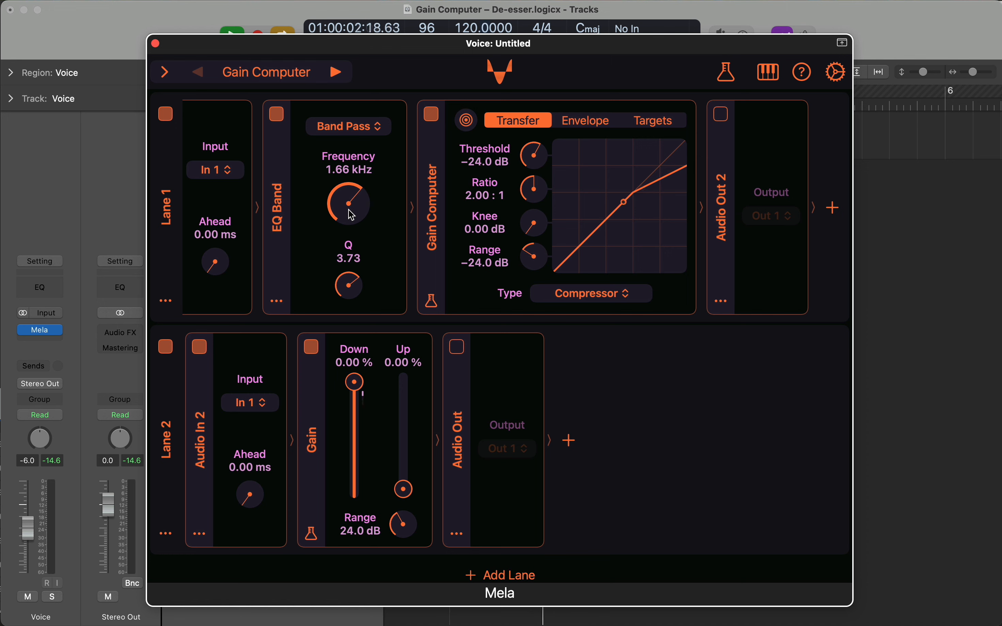
pyautogui.click(721, 115)
pyautogui.moveTo(363, 212); pyautogui.dragTo(354, 191)
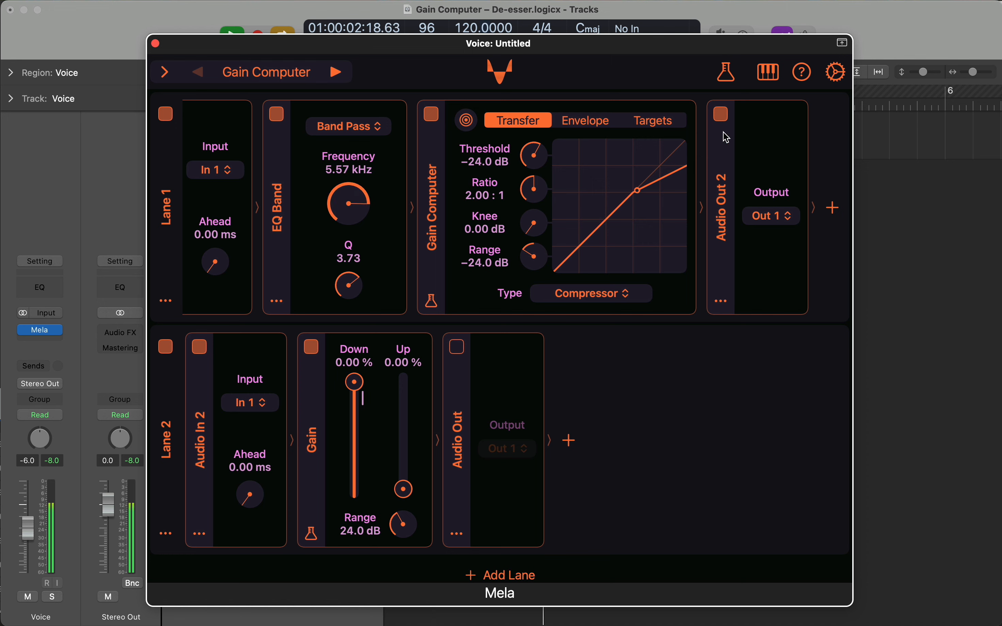
pyautogui.click(721, 114)
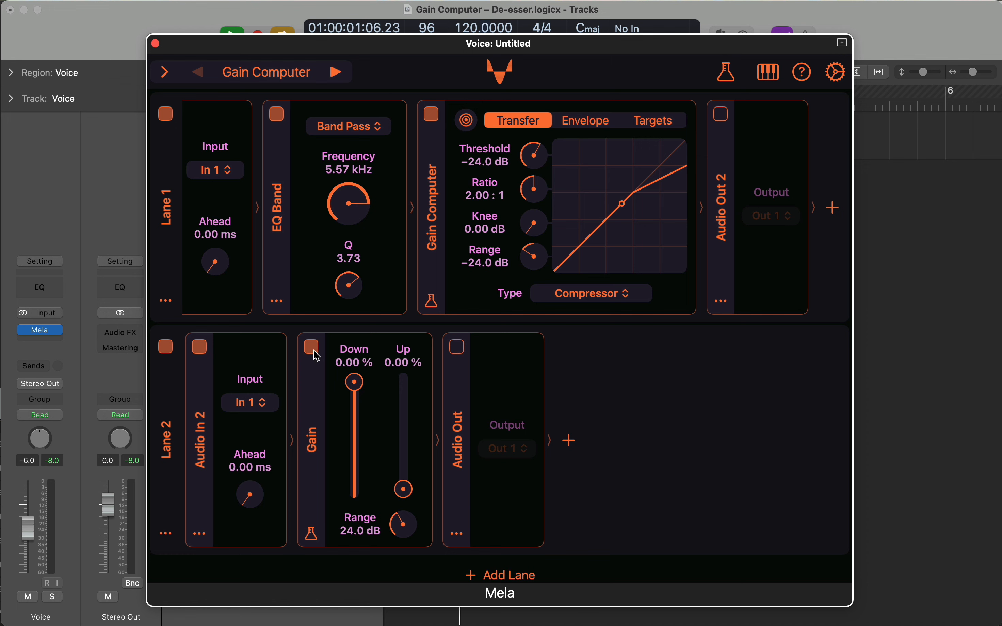
# Audition Lane 2 through its Audio Out, comparing the sound with the Gain module active and bypassed.
pyautogui.click(457, 347)
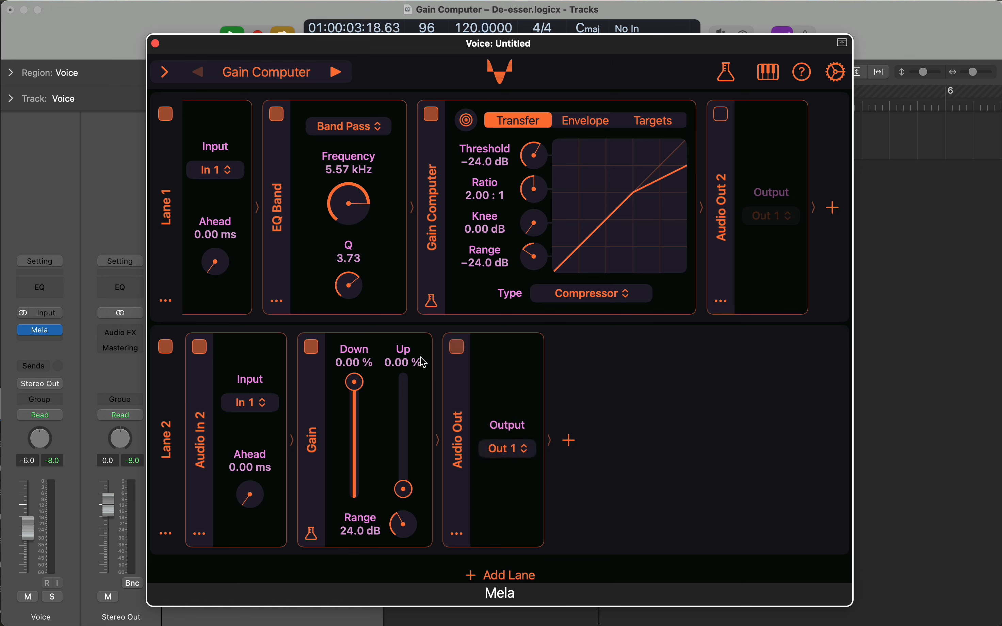
pyautogui.click(310, 349)
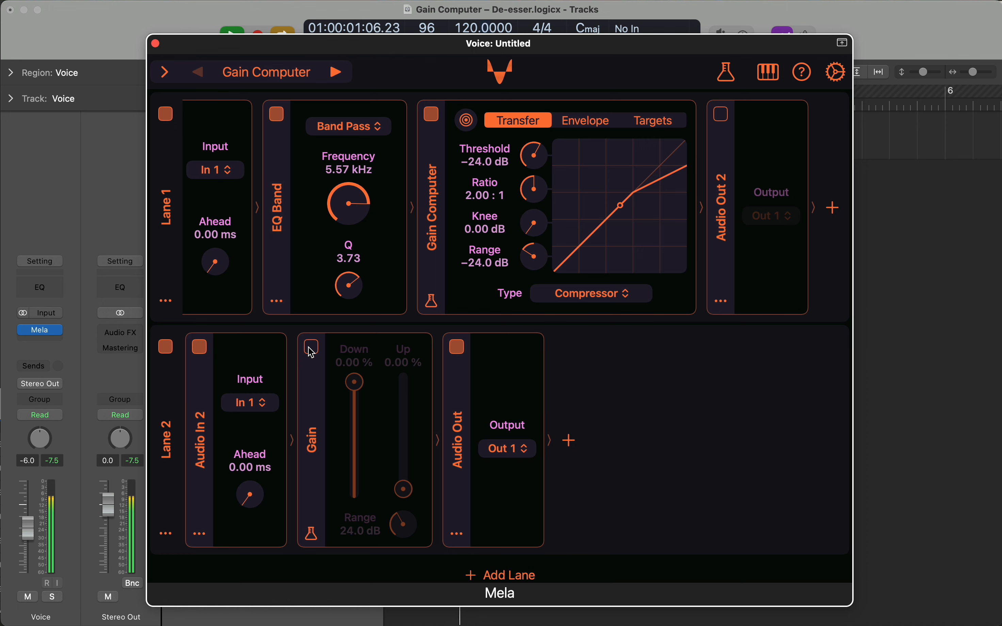
pyautogui.click(311, 350)
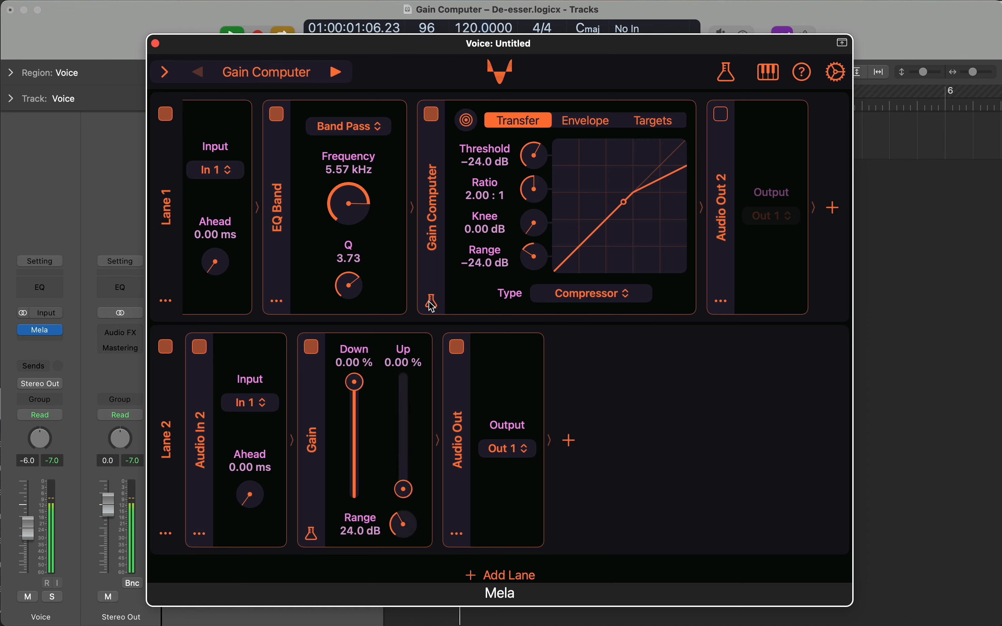
pyautogui.click(458, 348)
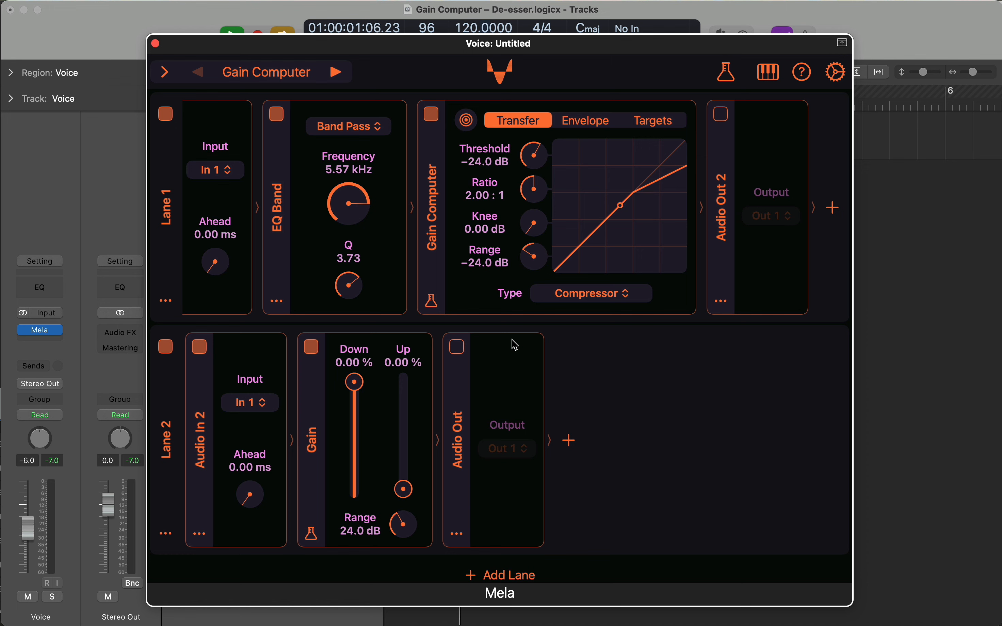
# Insert an EQ Band before Audio Out in Lane 2 and set its frequency to 5.5 kHz.
pyautogui.click(457, 535)
pyautogui.moveTo(497, 413)
pyautogui.moveTo(571, 412)
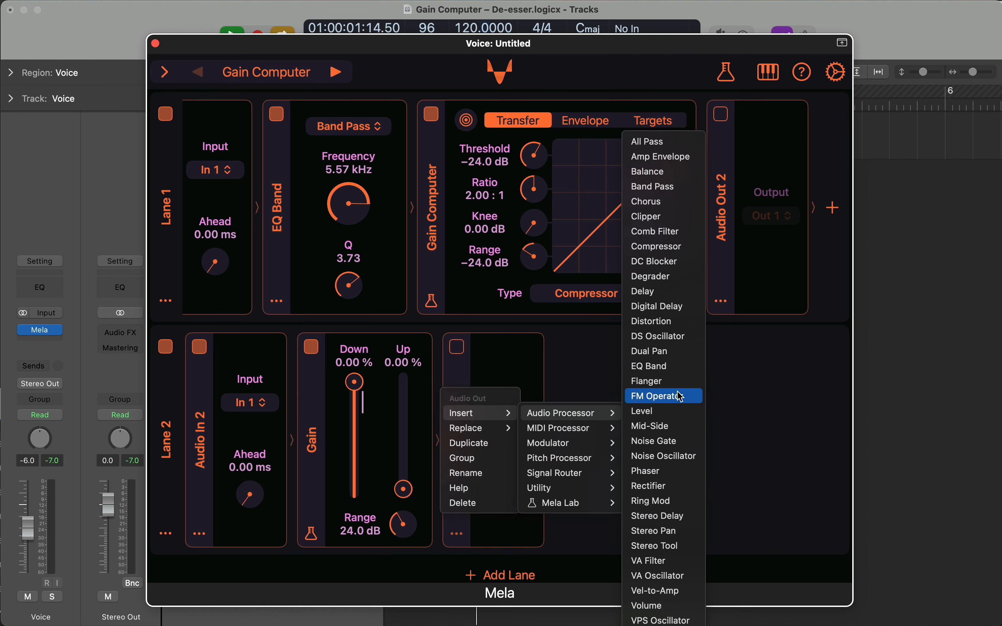
pyautogui.click(671, 370)
pyautogui.rightClick(531, 419)
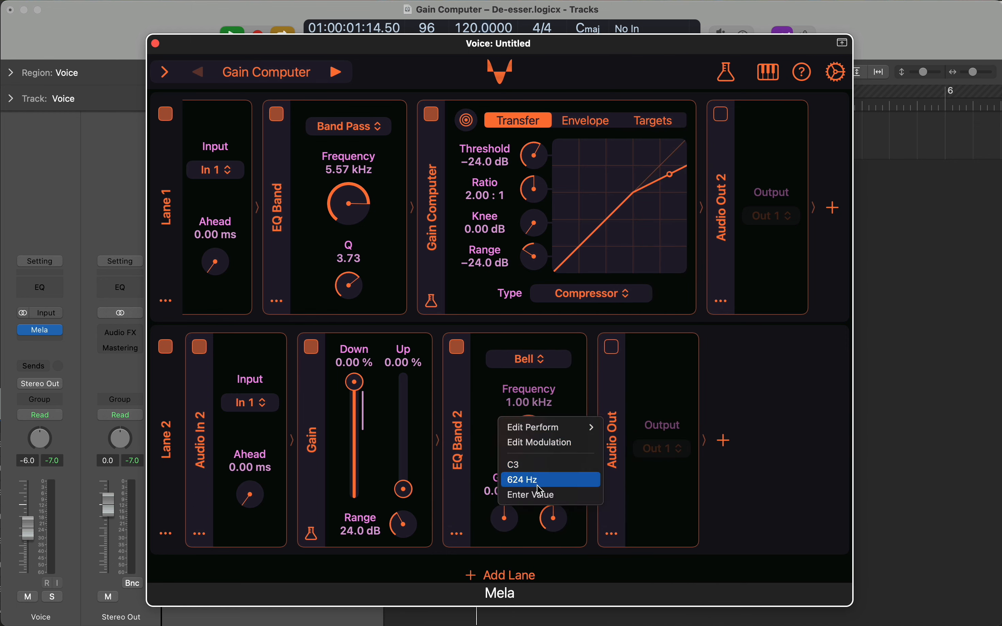
pyautogui.click(538, 494)
pyautogui.write('5.5')
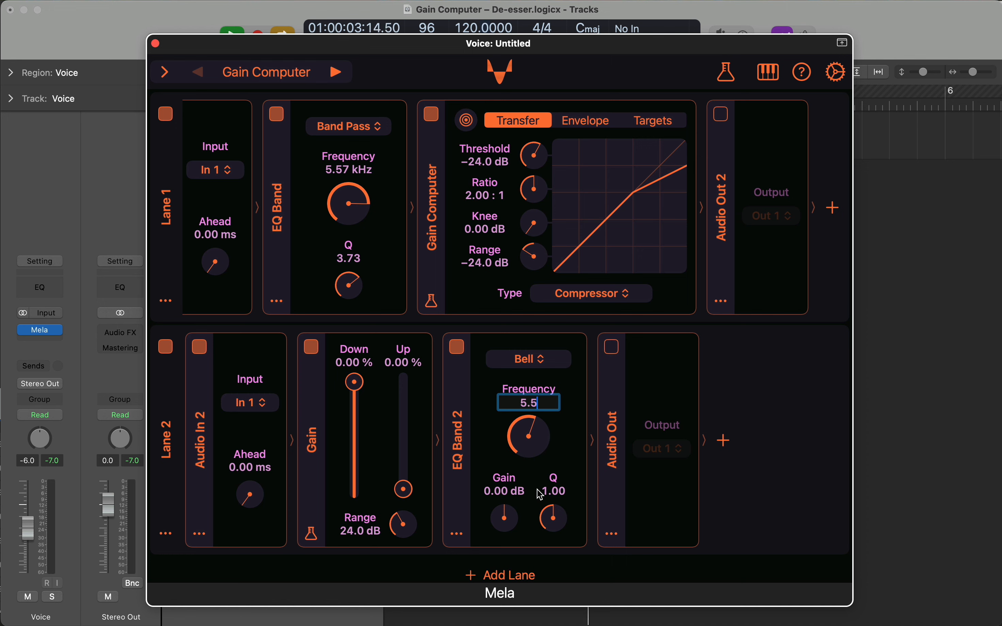
pyautogui.write('khz')
pyautogui.press('Return')
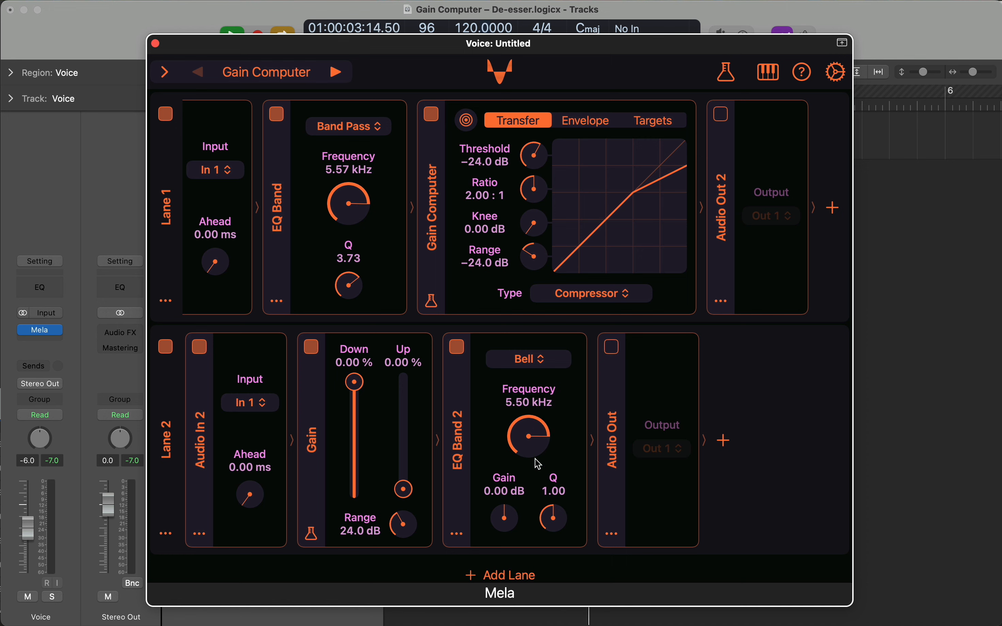
# Bypass the Gain module in Lane 2 and set the Gain Computer's Range to −60 dB.
pyautogui.click(317, 347)
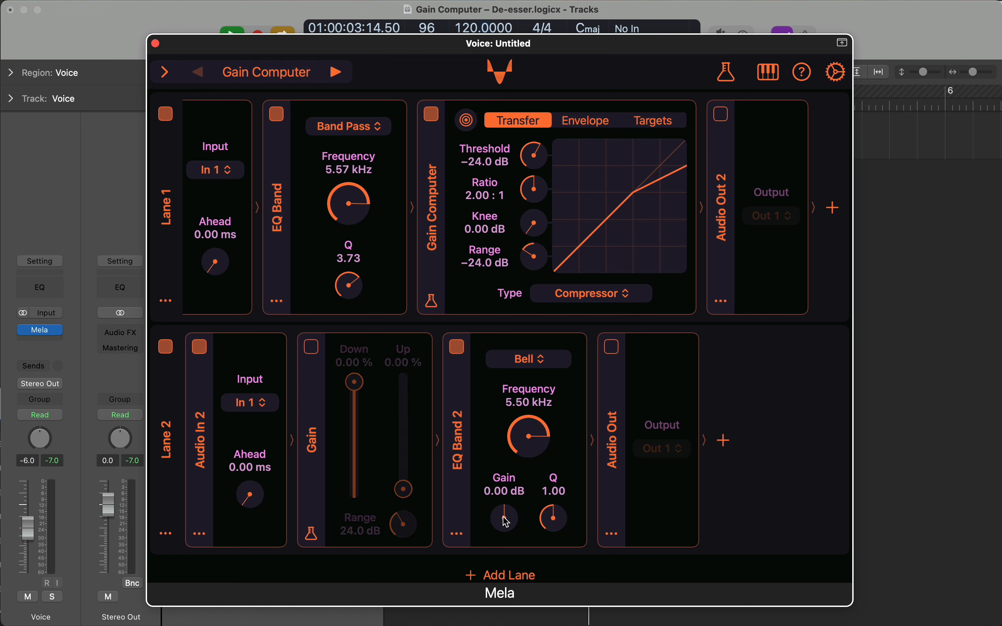
pyautogui.moveTo(507, 523)
pyautogui.mouseDown()
pyautogui.moveTo(506, 456)
pyautogui.moveTo(508, 580)
pyautogui.moveTo(479, 408)
pyautogui.moveTo(491, 510)
pyautogui.moveTo(483, 597)
pyautogui.moveTo(518, 533)
pyautogui.moveTo(515, 519)
pyautogui.mouseUp()
pyautogui.doubleClick(515, 519)
pyautogui.moveTo(533, 265); pyautogui.dragTo(538, 353)
# Assign the Gain Computer to modulate the Gain of EQ Band 2 and adjust the modulation depth.
pyautogui.moveTo(465, 130); pyautogui.dragTo(513, 508)
pyautogui.moveTo(580, 404); pyautogui.dragTo(590, 304)
pyautogui.click(741, 400)
# Enable Lane 2's Audio Out and compare the voice with EQ Band 2 bypassed and active.
pyautogui.click(613, 350)
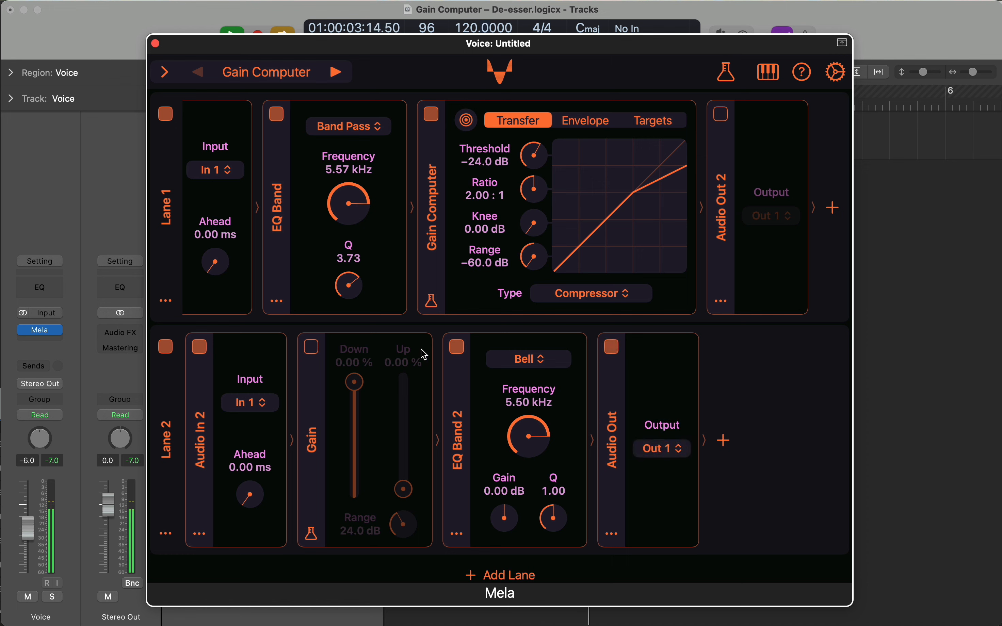
pyautogui.click(457, 348)
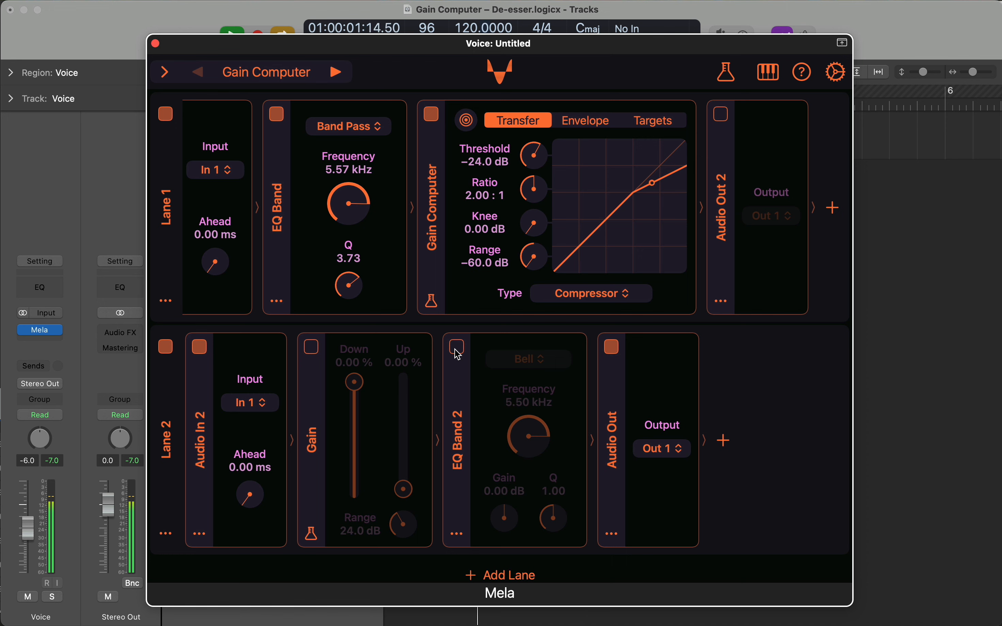
pyautogui.click(456, 349)
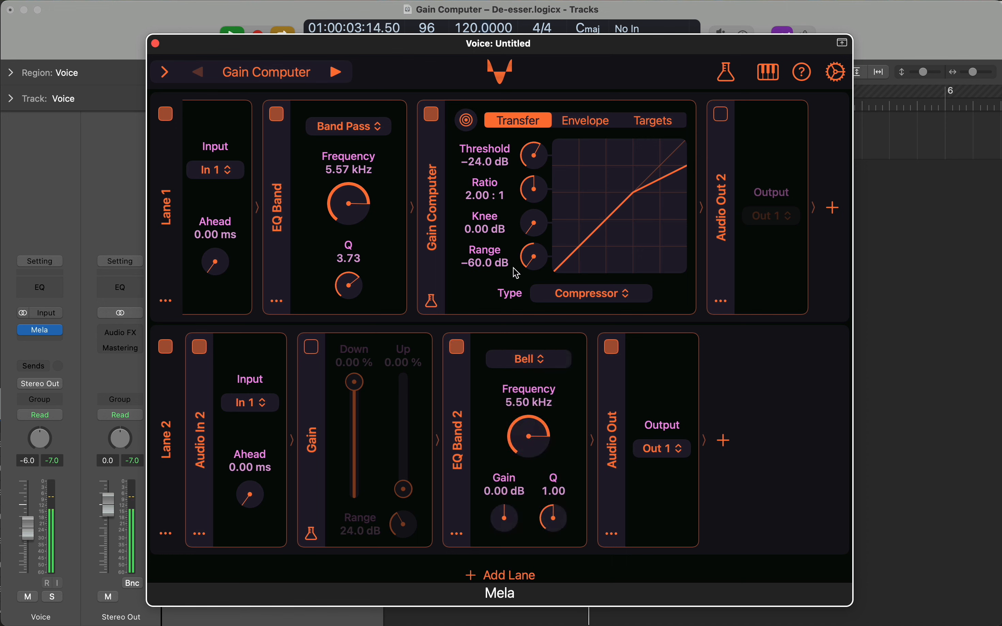
# Set the Gain Computer's threshold to −33 dB, ratio to 2.35:1, attack to 2.23 ms and release to 152 ms.
pyautogui.moveTo(539, 187)
pyautogui.mouseDown()
pyautogui.moveTo(542, 207)
pyautogui.moveTo(534, 162)
pyautogui.moveTo(533, 181)
pyautogui.mouseUp()
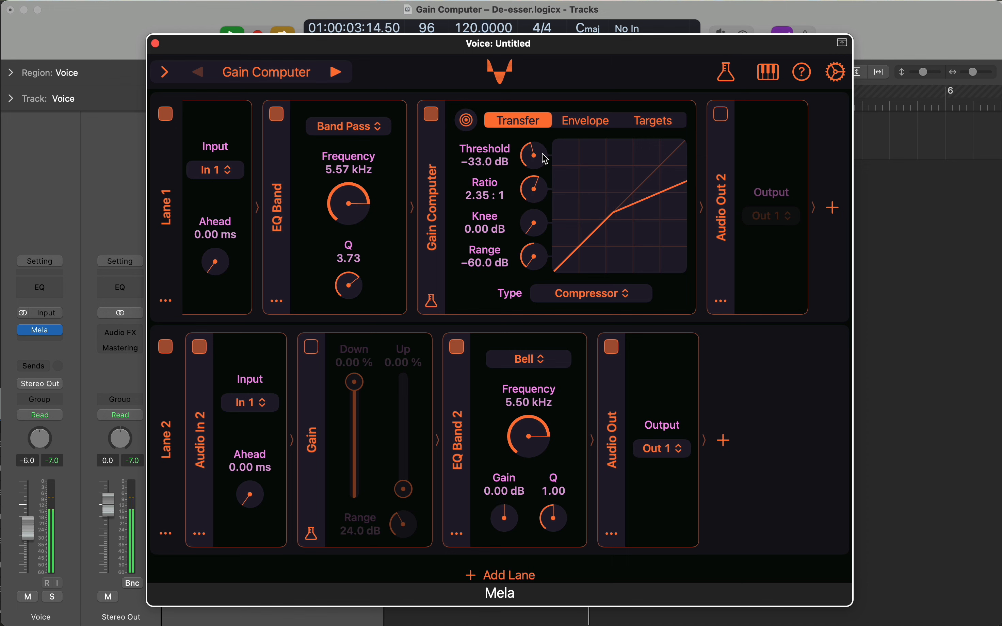
pyautogui.click(579, 124)
pyautogui.moveTo(538, 160); pyautogui.dragTo(538, 166)
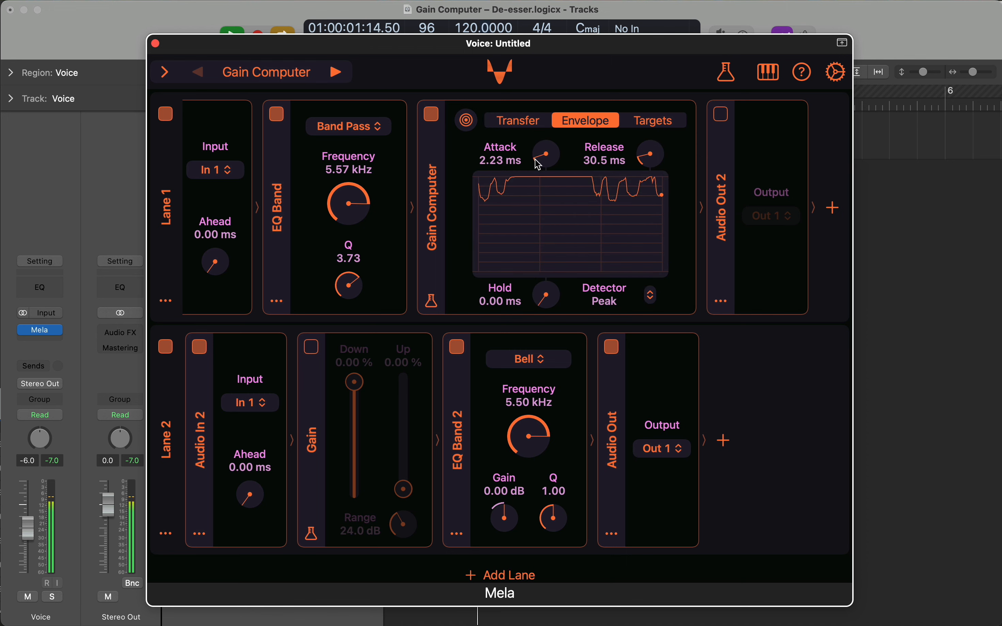
pyautogui.moveTo(637, 157); pyautogui.dragTo(644, 158)
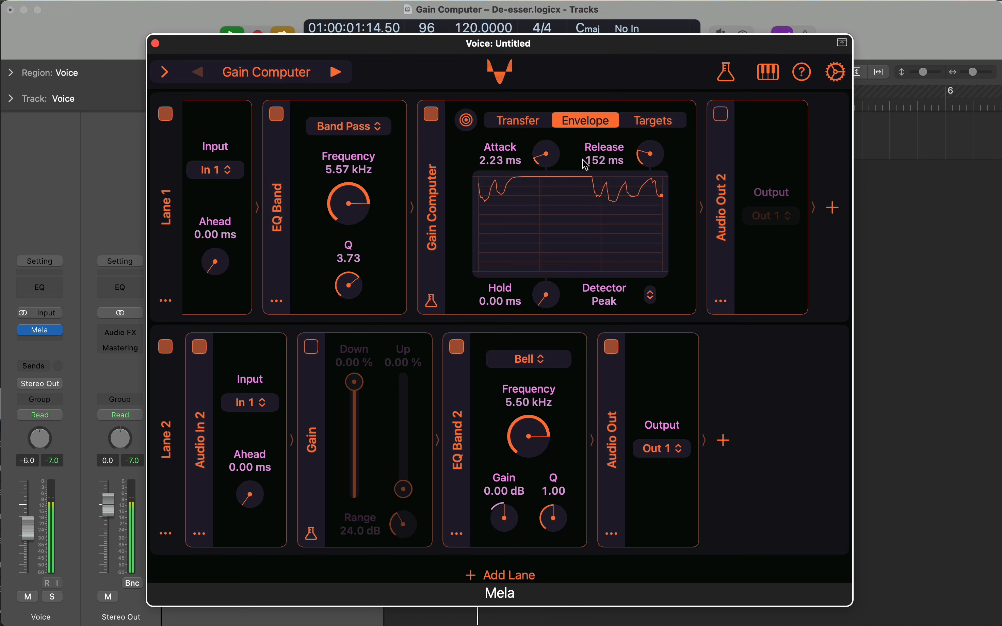
# Set the Gain Computer's threshold to −29.2 dB and its ratio to 1.84:1.
pyautogui.click(537, 122)
pyautogui.moveTo(537, 170); pyautogui.dragTo(538, 164)
pyautogui.moveTo(528, 201); pyautogui.dragTo(529, 216)
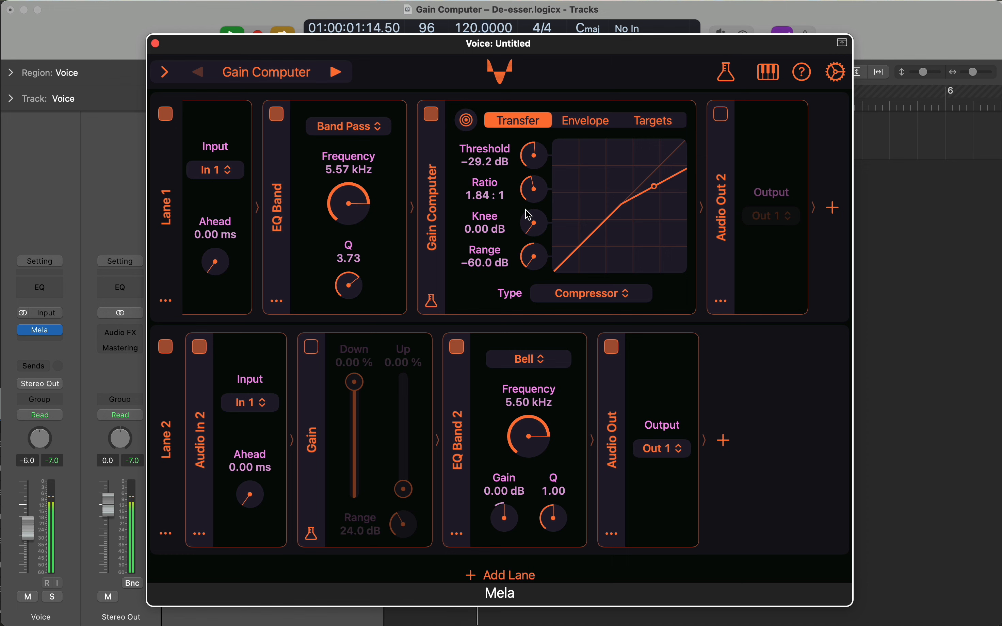
# Bypass and re-enable EQ Band 2 during playback to compare the voice with and without de-essing, and stop playback.
pyautogui.click(457, 348)
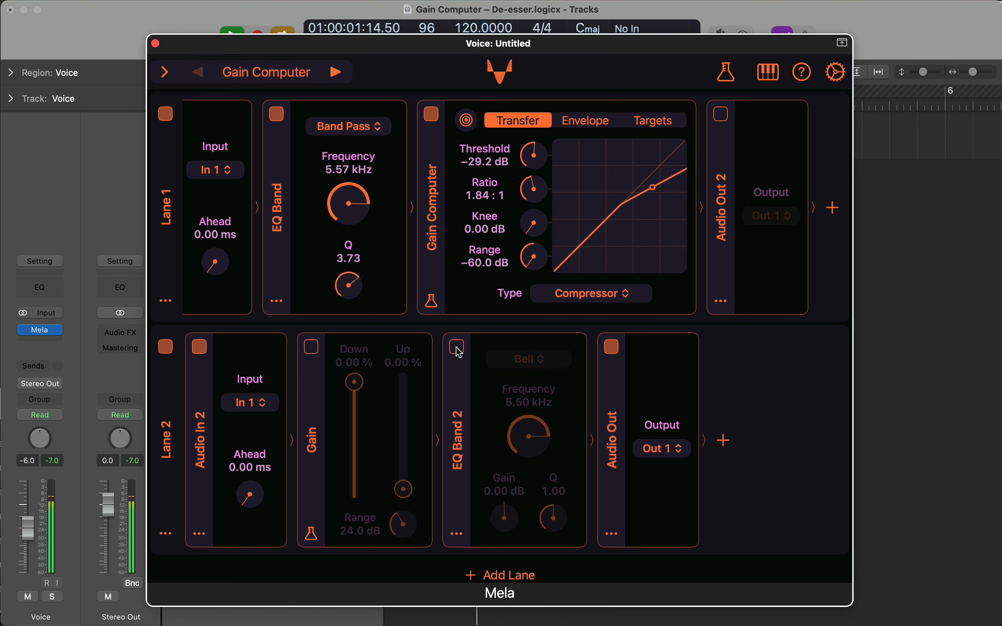
pyautogui.click(456, 346)
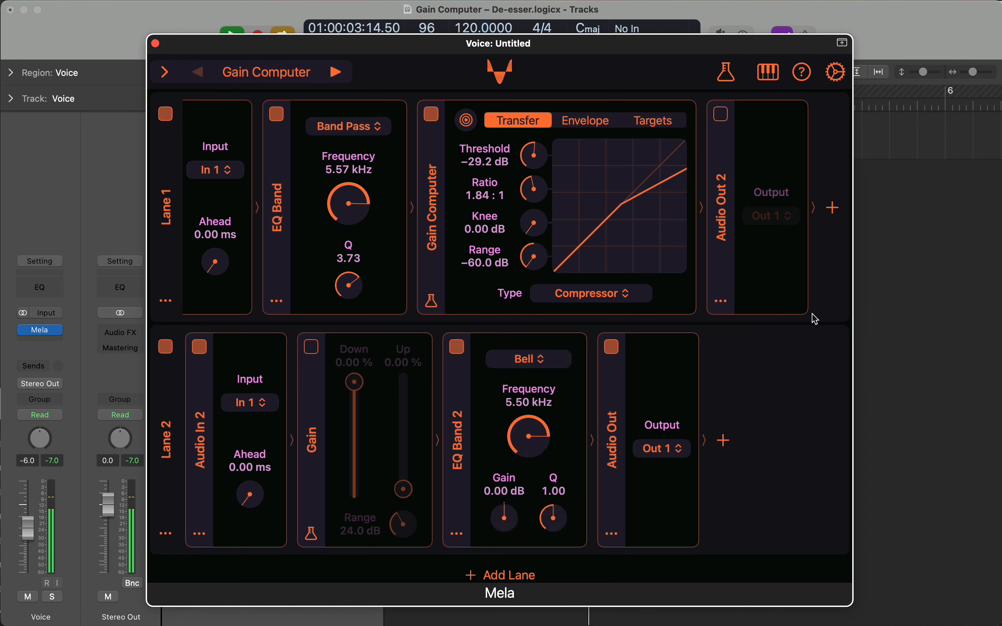
pyautogui.click(915, 324)
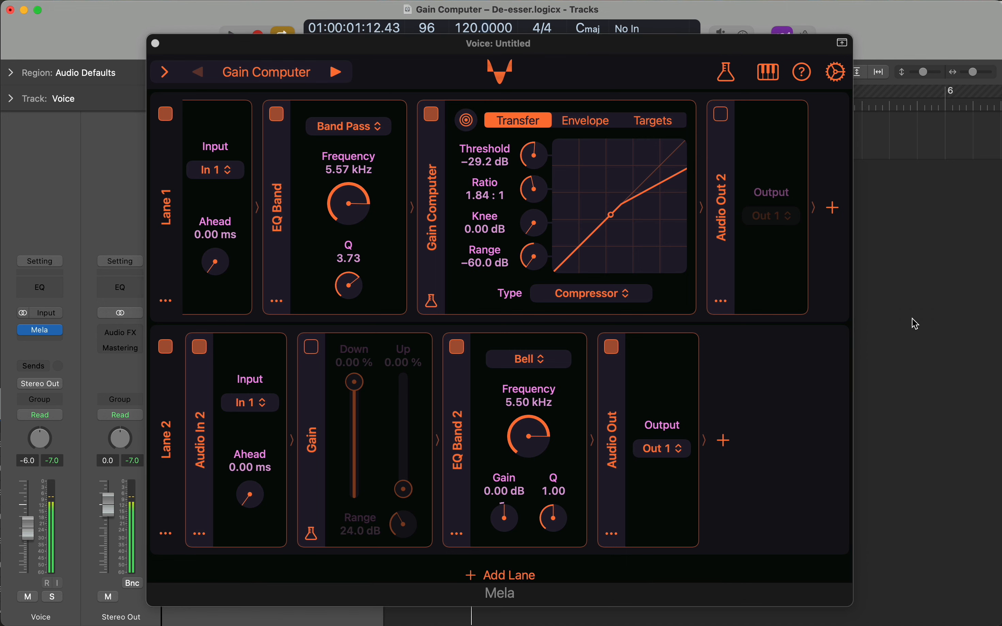
# Return to the Mela plug-in window and view its version and copyright information.
pyautogui.click(551, 86)
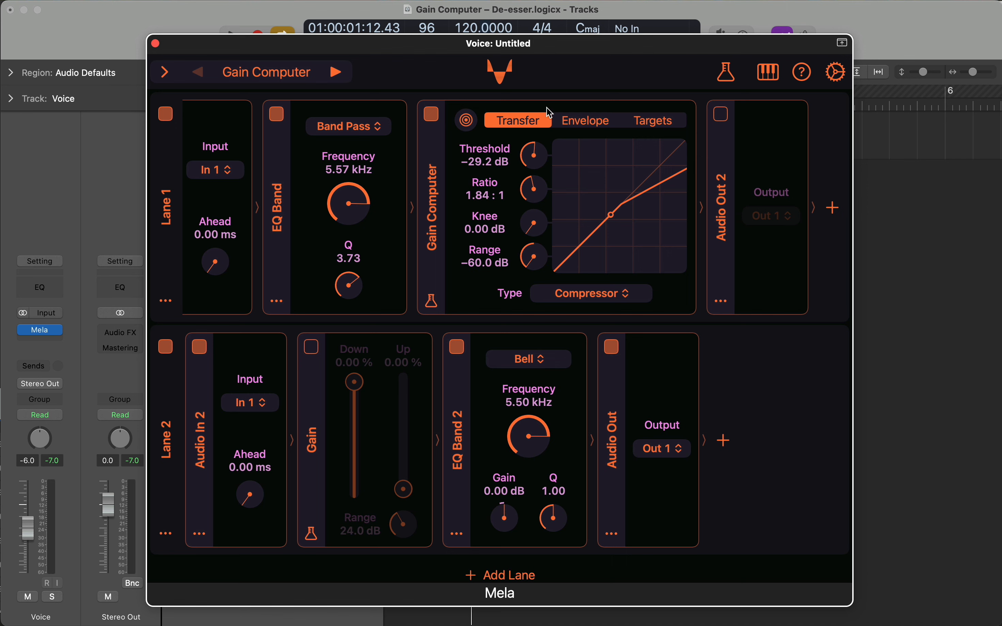
pyautogui.click(504, 78)
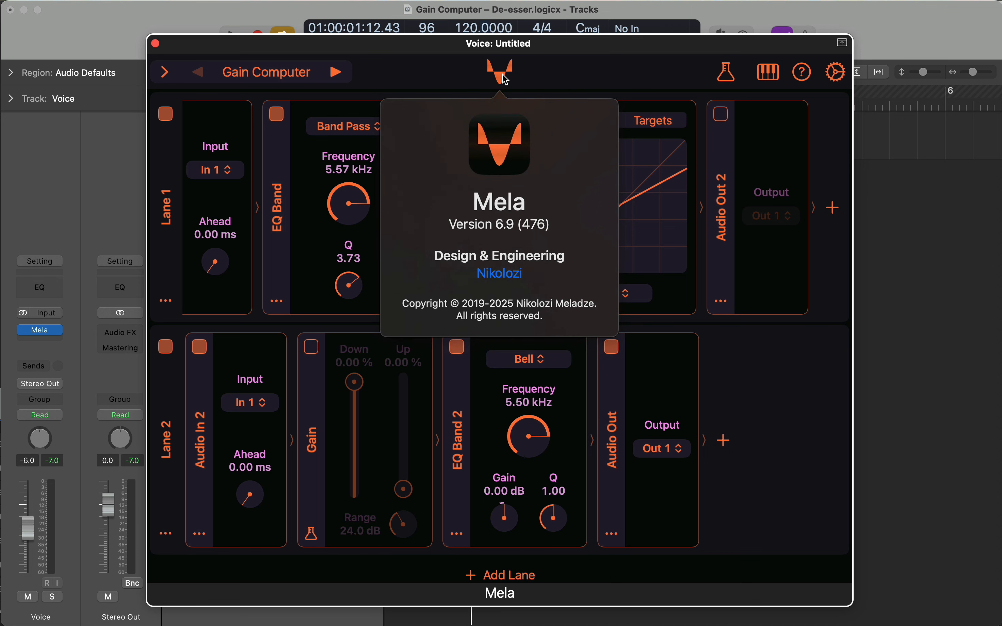